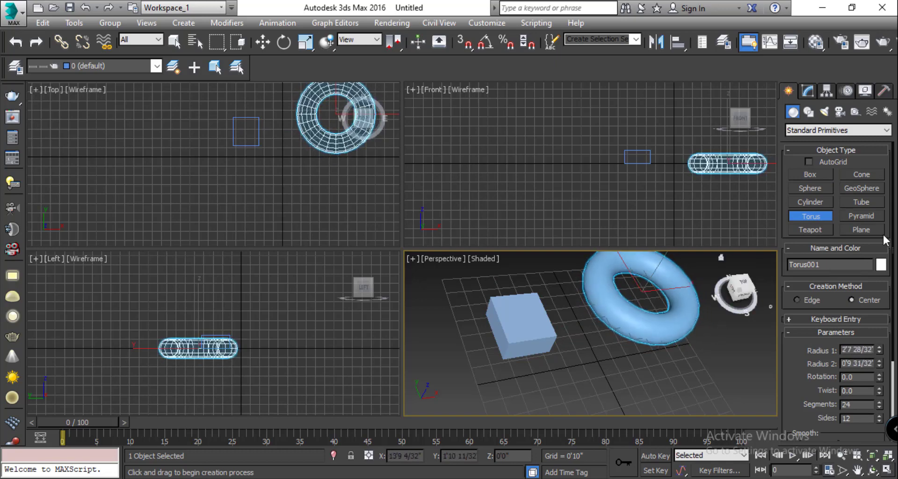
# Create a pyramid in front of the torus: 1'7 26/32" by 1'4 30/32" base, 2'7 25/32" tall
pyautogui.click(860, 217)
pyautogui.moveTo(583, 369); pyautogui.dragTo(617, 388)
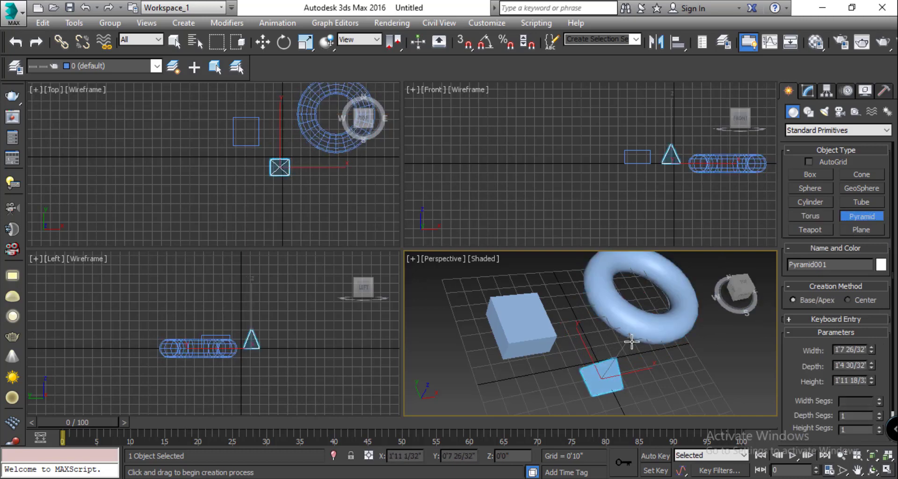
pyautogui.moveTo(632, 342); pyautogui.dragTo(631, 321)
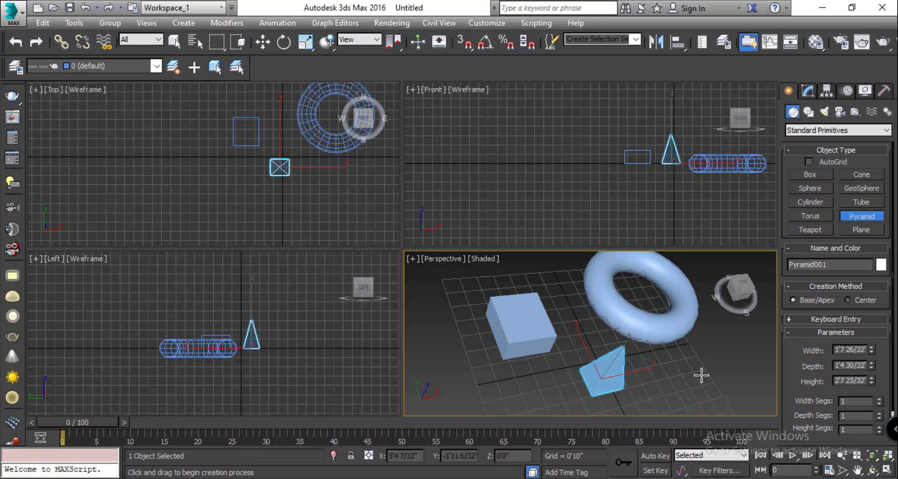
pyautogui.press('w')
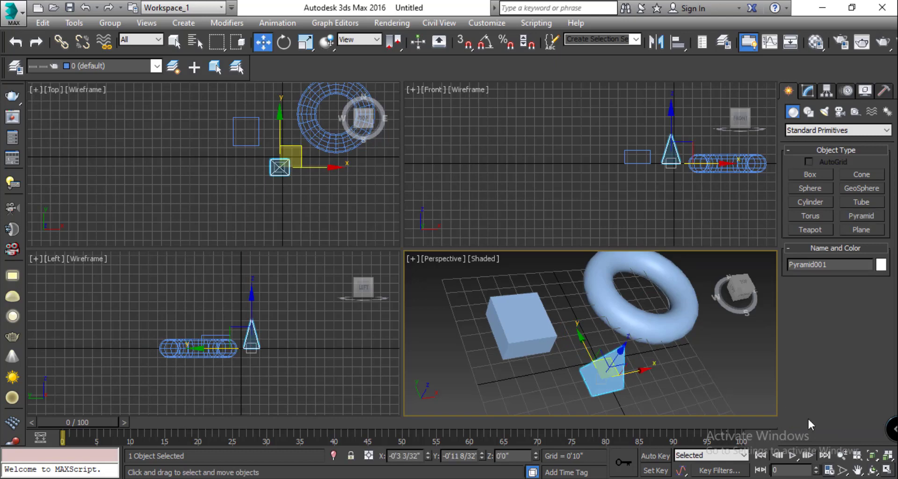
# Pan the Perspective view so the box, torus and pyramid shift within it
pyautogui.click(858, 471)
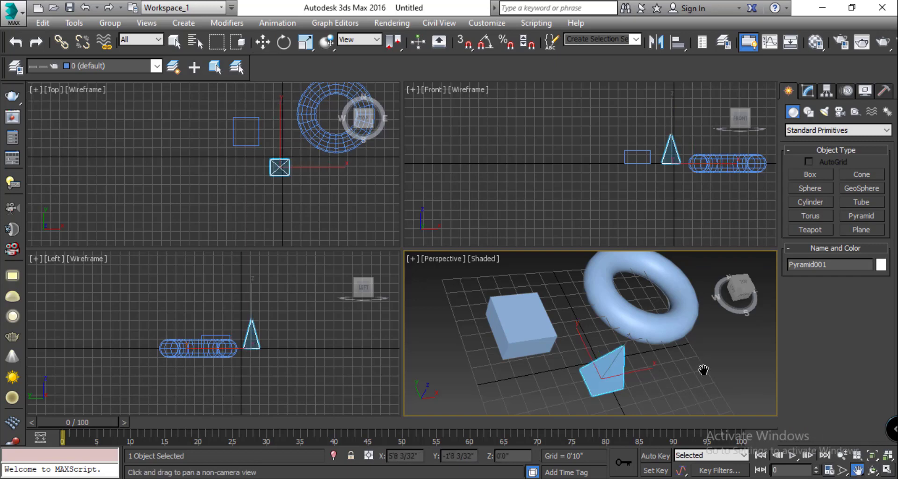
pyautogui.moveTo(703, 370); pyautogui.dragTo(708, 351)
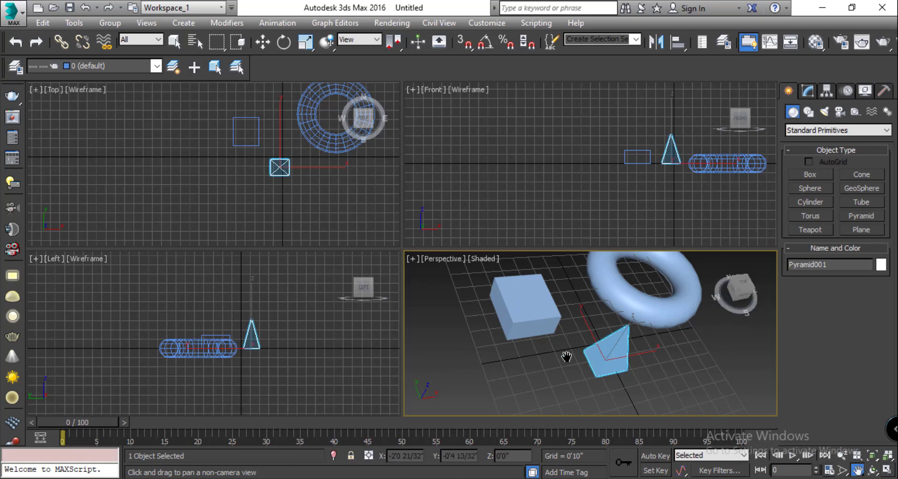
pyautogui.moveTo(567, 357); pyautogui.dragTo(570, 381)
# Pan the Front, Top and Left views, then pan Perspective so objects sit further left
pyautogui.moveTo(563, 245); pyautogui.dragTo(541, 231)
pyautogui.moveTo(267, 224)
pyautogui.mouseDown()
pyautogui.moveTo(277, 225)
pyautogui.moveTo(253, 244)
pyautogui.moveTo(256, 227)
pyautogui.mouseUp()
pyautogui.moveTo(271, 315)
pyautogui.mouseDown()
pyautogui.moveTo(351, 306)
pyautogui.moveTo(257, 322)
pyautogui.mouseUp()
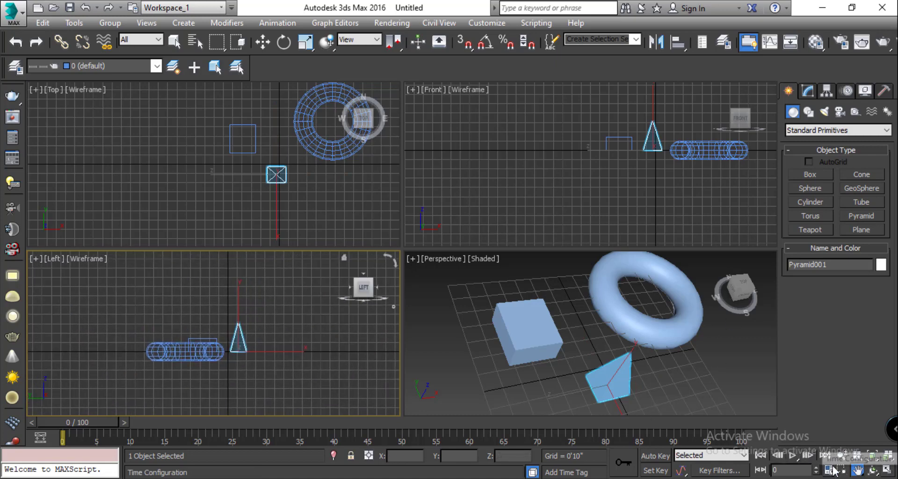
pyautogui.moveTo(317, 200); pyautogui.dragTo(266, 202)
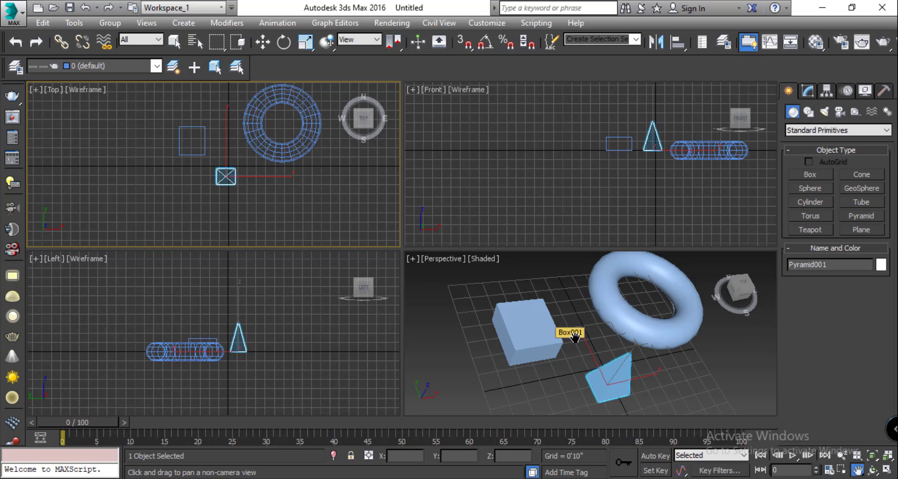
pyautogui.moveTo(577, 334)
pyautogui.mouseDown()
pyautogui.moveTo(627, 341)
pyautogui.moveTo(535, 342)
pyautogui.moveTo(593, 335)
pyautogui.moveTo(647, 360)
pyautogui.moveTo(546, 355)
pyautogui.moveTo(580, 328)
pyautogui.moveTo(634, 341)
pyautogui.moveTo(589, 333)
pyautogui.mouseUp()
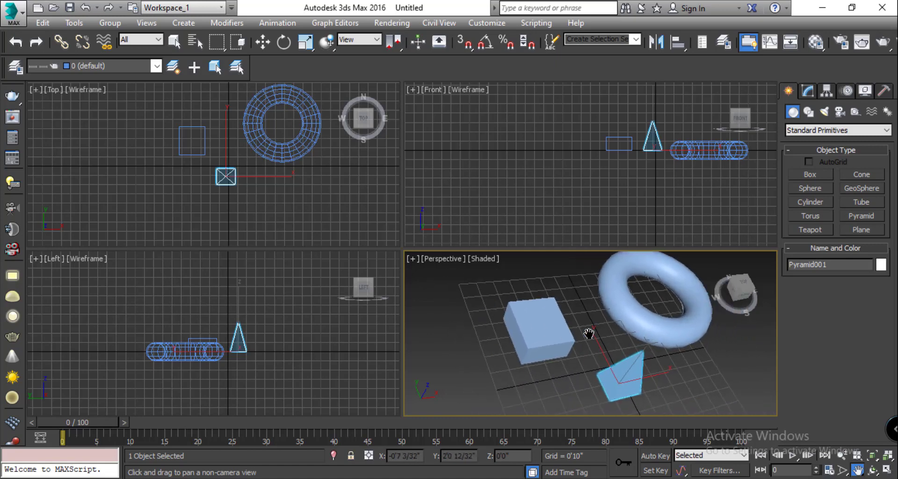
# Orbit the Perspective view around the objects using the plain Orbit tool
pyautogui.click(874, 471)
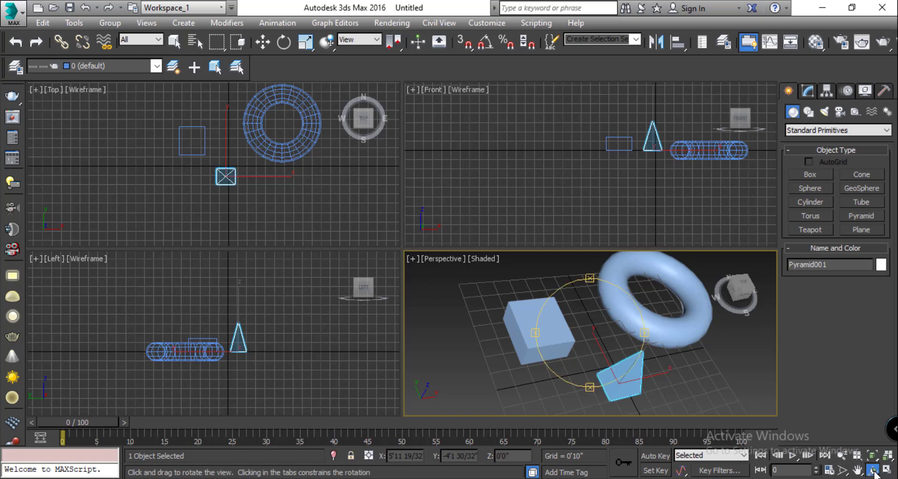
pyautogui.click(874, 470)
pyautogui.moveTo(874, 472); pyautogui.dragTo(878, 433)
pyautogui.moveTo(634, 300); pyautogui.dragTo(650, 267)
# Orbit the Front view into an angled Orthographic view
pyautogui.click(580, 185)
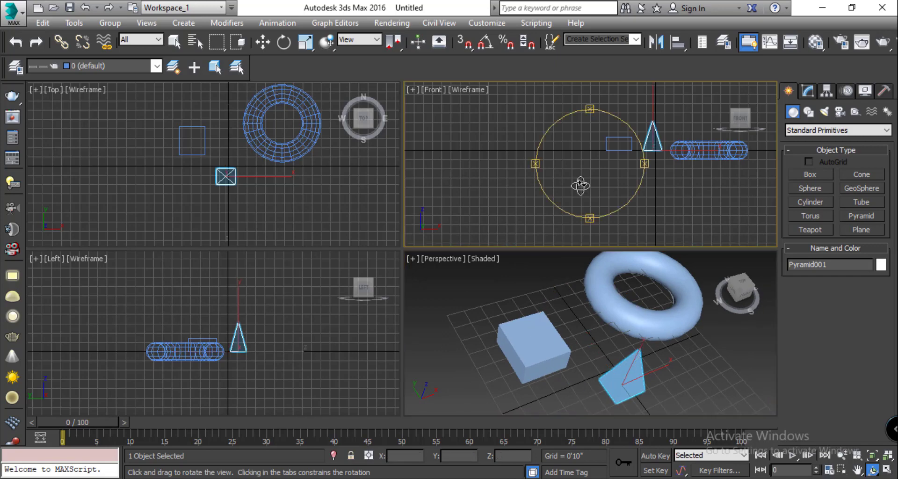
pyautogui.moveTo(638, 132); pyautogui.dragTo(608, 138)
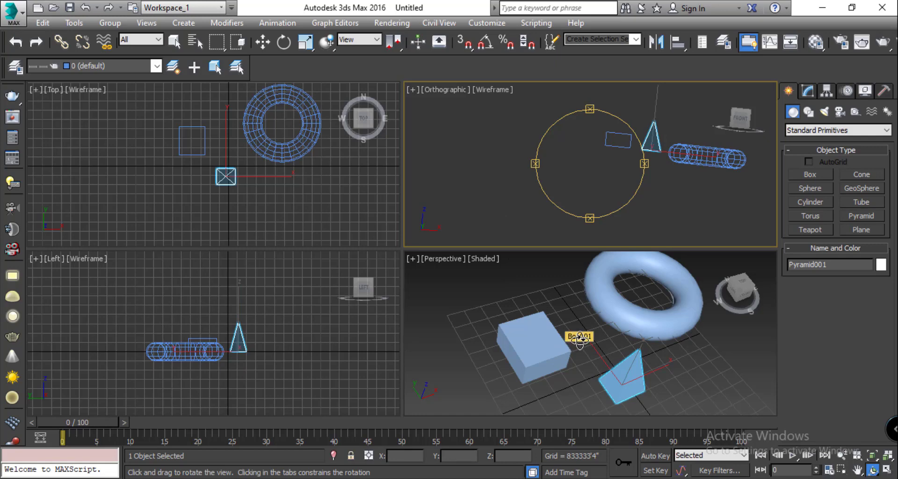
pyautogui.keyDown('alt'); pyautogui.moveTo(580, 340); pyautogui.dragTo(579, 341); pyautogui.keyUp('alt')
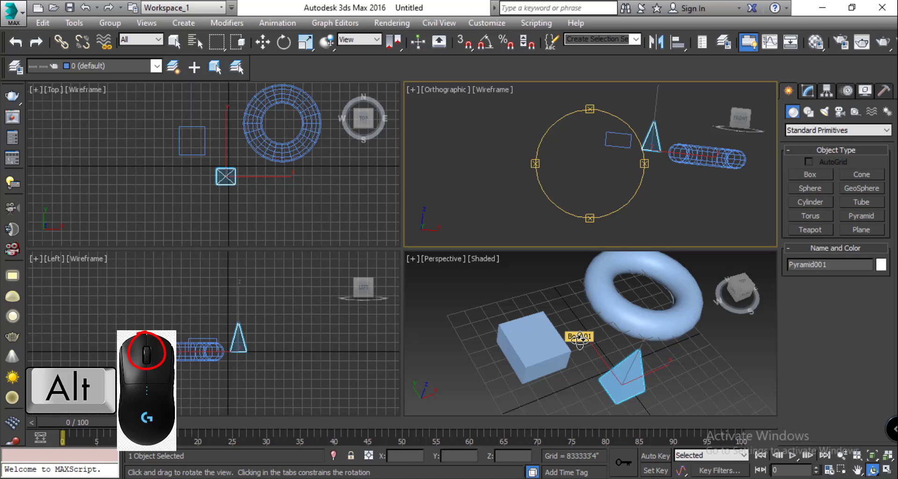
# Orbit the Perspective view, then frame Torus001 so it fills the viewport
pyautogui.press('w')
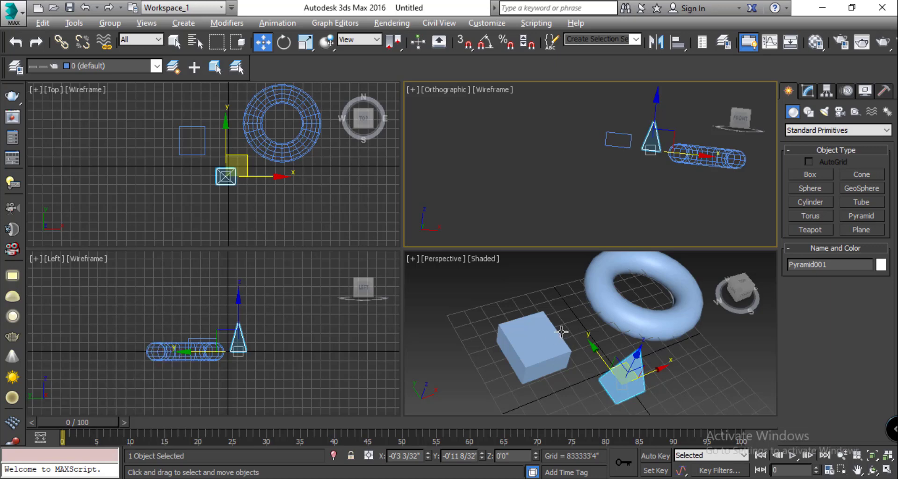
pyautogui.keyDown('alt'); pyautogui.moveTo(601, 331); pyautogui.dragTo(697, 320, button='middle'); pyautogui.keyUp('alt')
pyautogui.hotkey('ctrl', 'z')
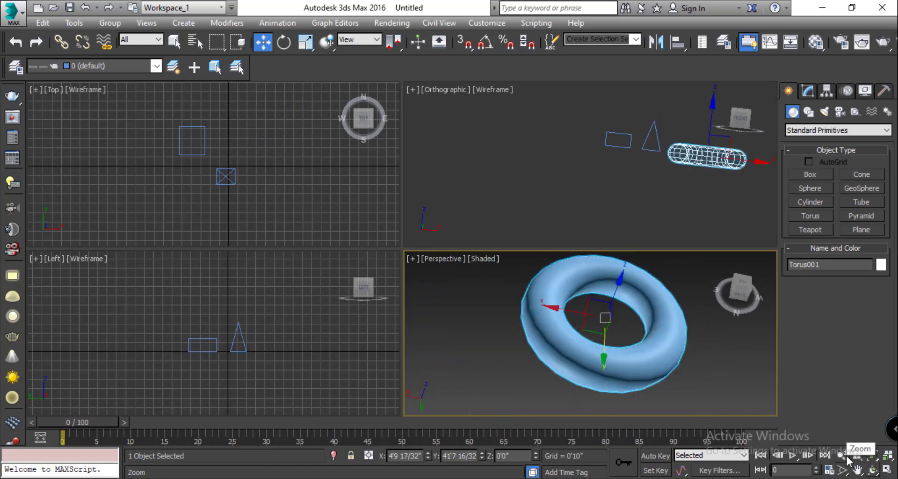
# Zoom the Perspective view out so the whole torus appears smaller near the center
pyautogui.click(848, 458)
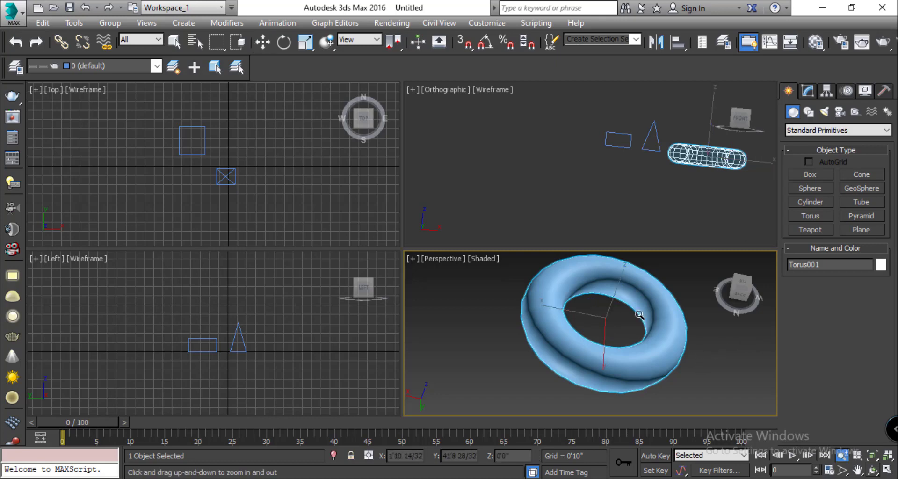
pyautogui.moveTo(612, 339); pyautogui.dragTo(620, 359)
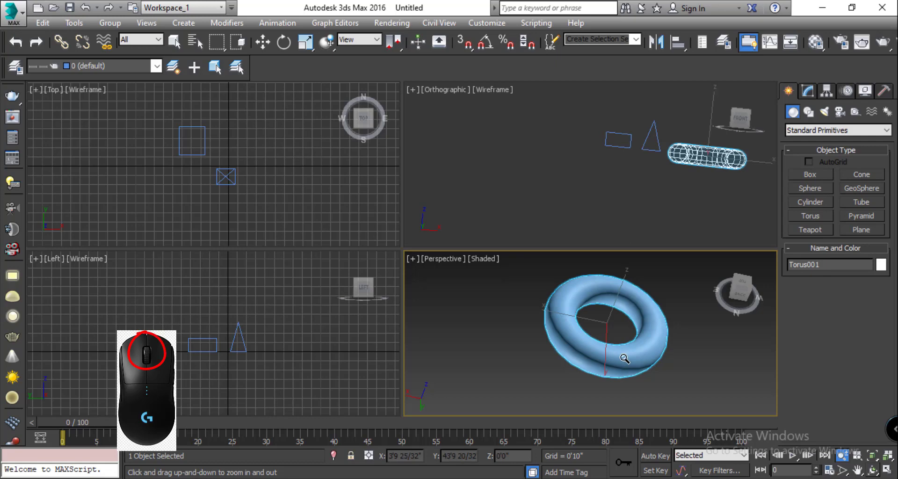
pyautogui.press('w')
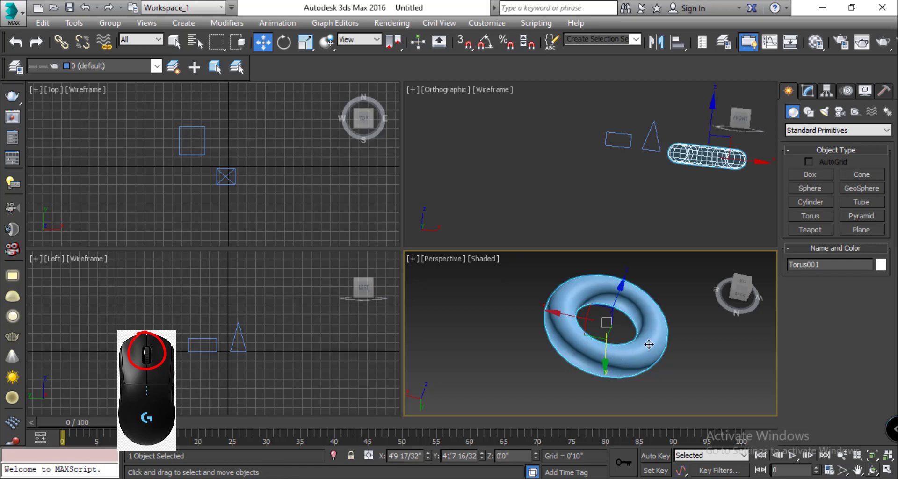
# Zoom the Perspective view in and out on the torus, ending close with Torus001 filling it
pyautogui.scroll(-5, 649, 344)
pyautogui.scroll(6, 649, 344)
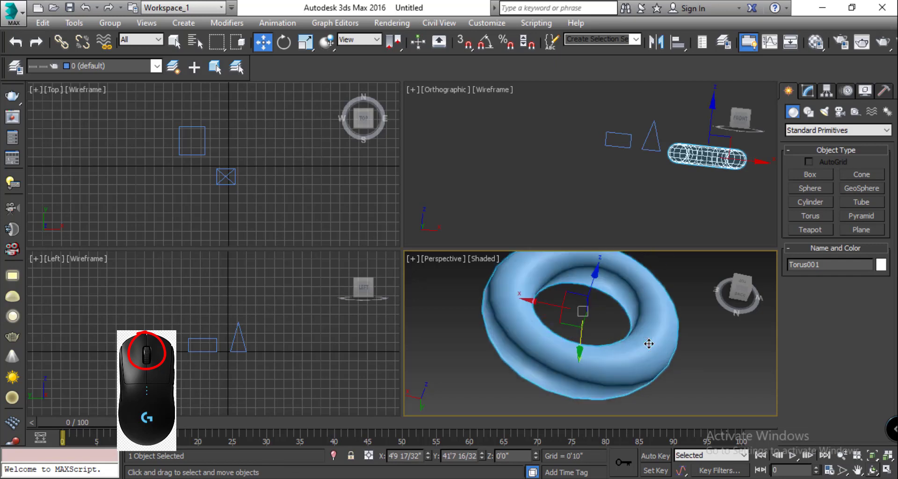
pyautogui.scroll(-6, 649, 344)
pyautogui.scroll(7, 649, 342)
pyautogui.scroll(-6, 649, 342)
pyautogui.scroll(6, 649, 343)
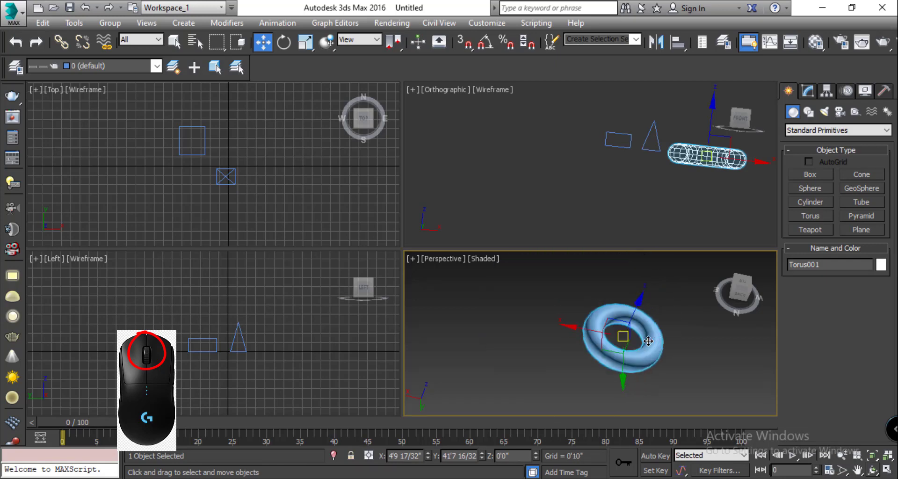
pyautogui.scroll(-6, 648, 342)
pyautogui.scroll(6, 649, 341)
pyautogui.scroll(-6, 649, 341)
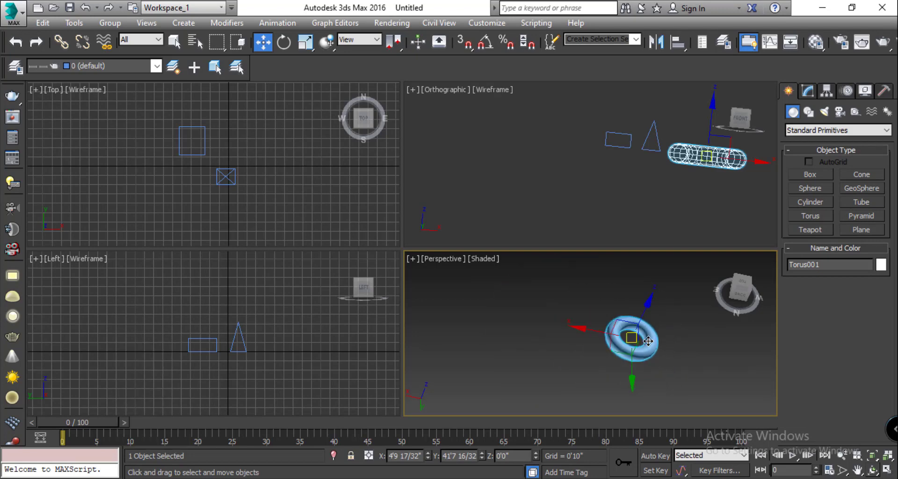
pyautogui.scroll(6, 649, 339)
pyautogui.scroll(-8, 648, 339)
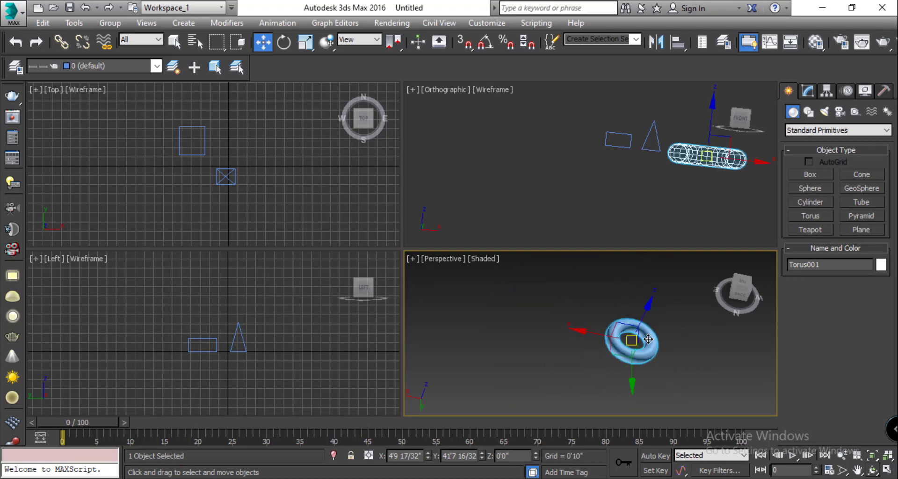
pyautogui.scroll(8, 648, 338)
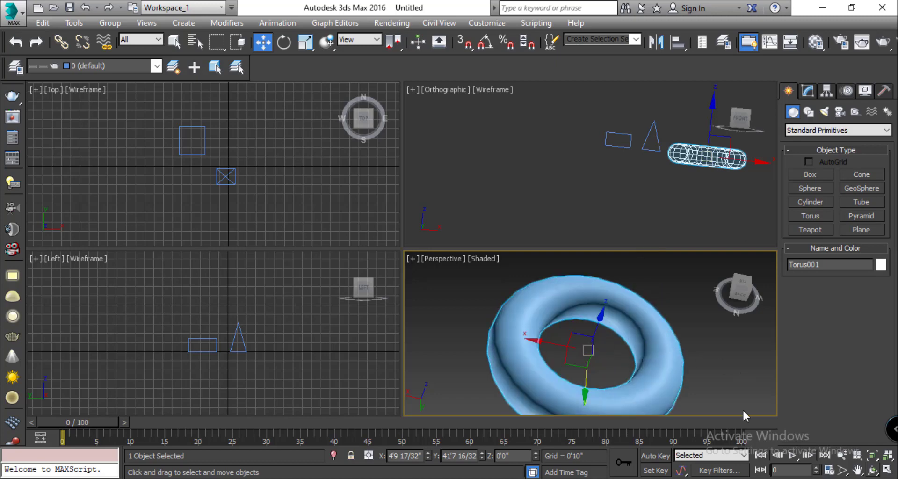
# Zoom in until one curved section of the torus ring fills the Perspective view
pyautogui.click(843, 470)
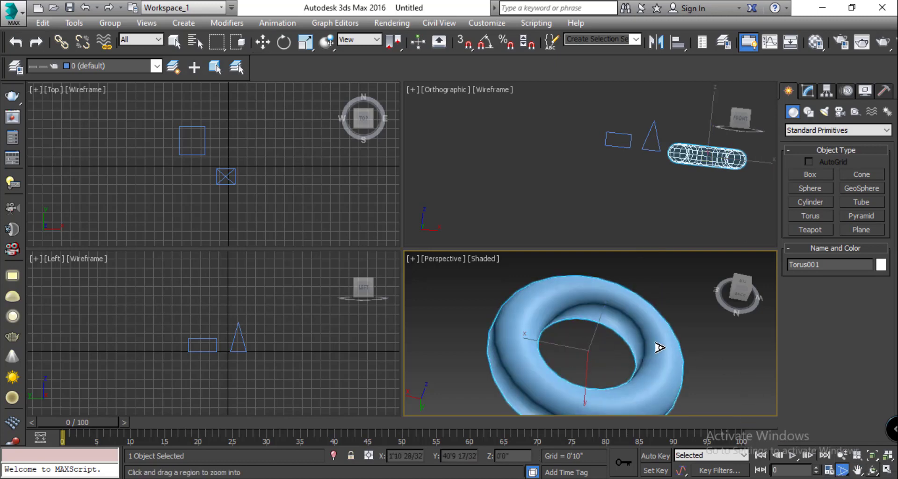
pyautogui.scroll(-5, 649, 340)
pyautogui.scroll(7, 648, 340)
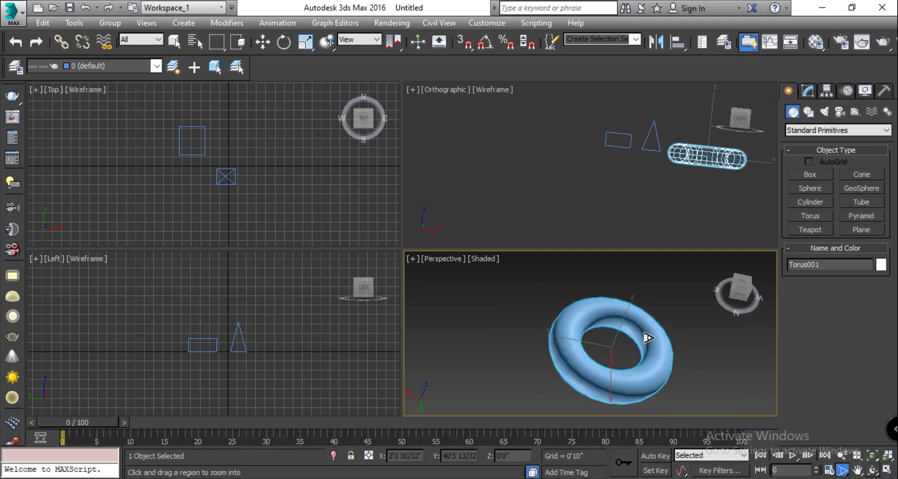
pyautogui.scroll(-2, 649, 338)
pyautogui.scroll(-4, 649, 337)
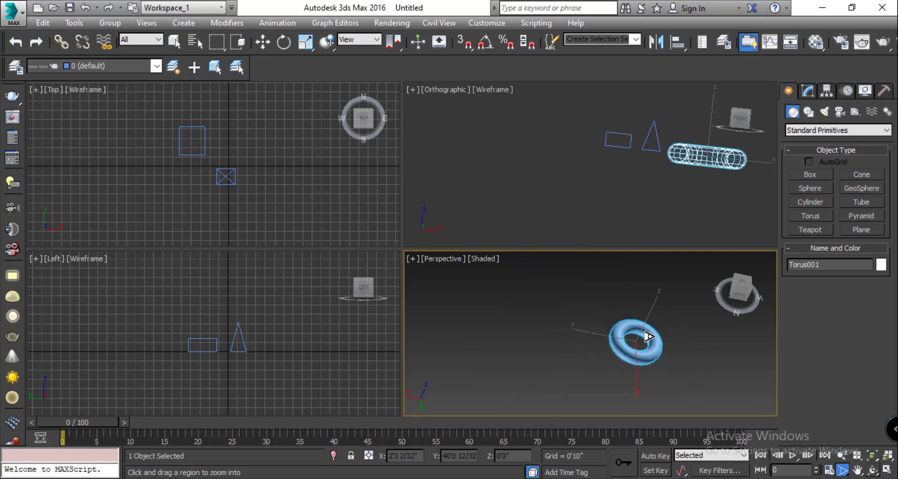
pyautogui.scroll(6, 649, 337)
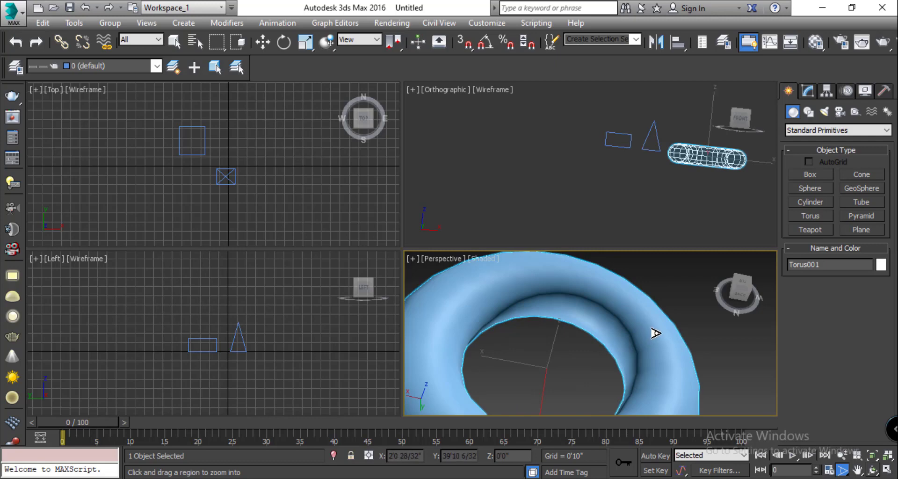
pyautogui.scroll(3, 655, 337)
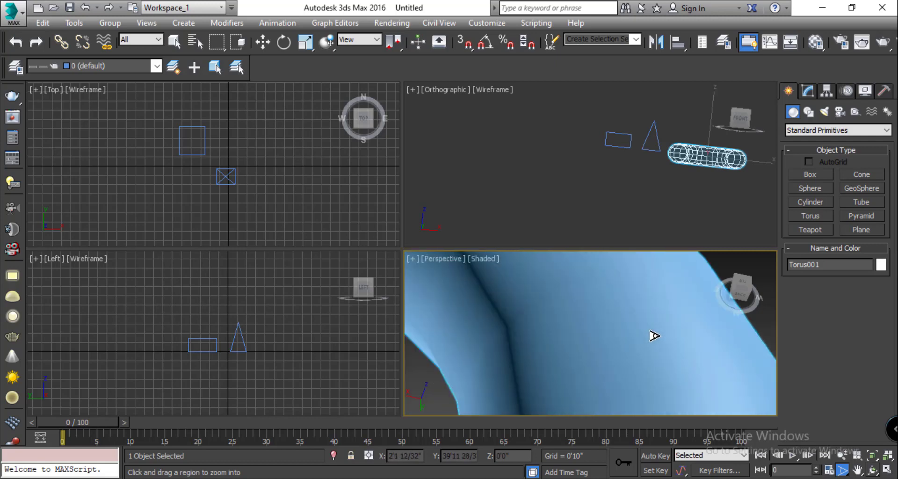
pyautogui.scroll(-5, 655, 335)
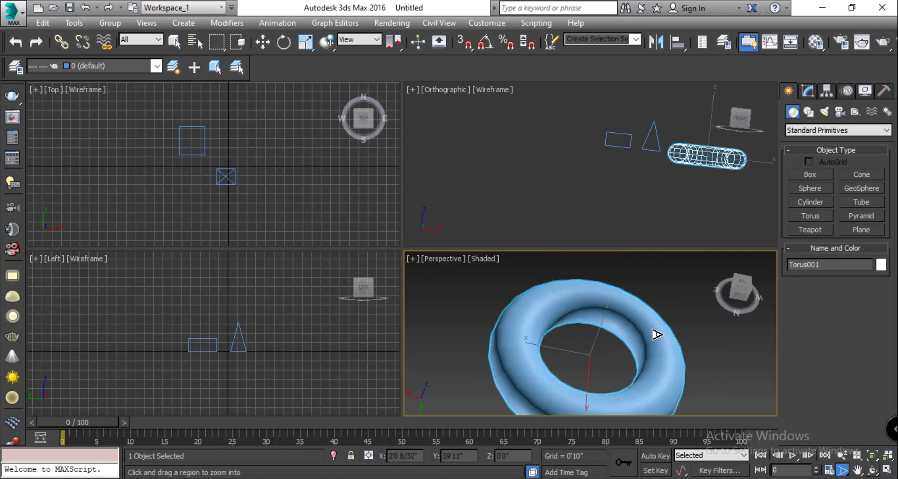
pyautogui.scroll(2, 634, 335)
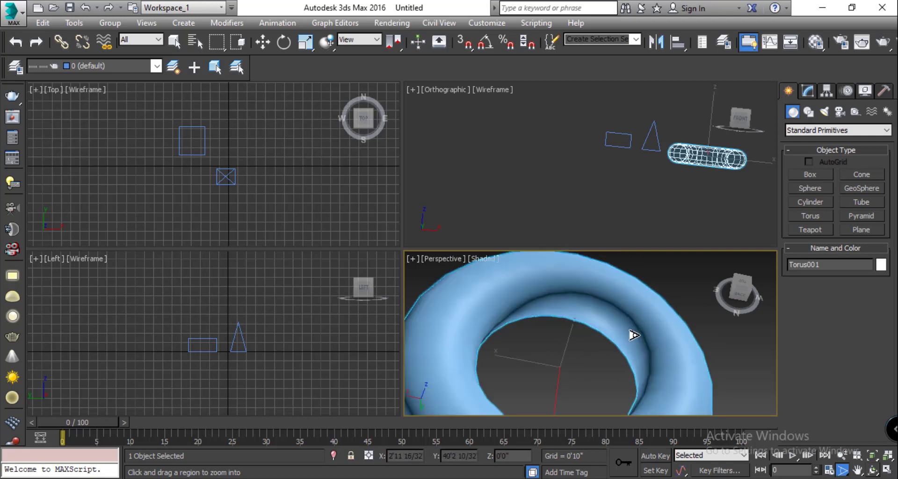
pyautogui.scroll(2, 634, 335)
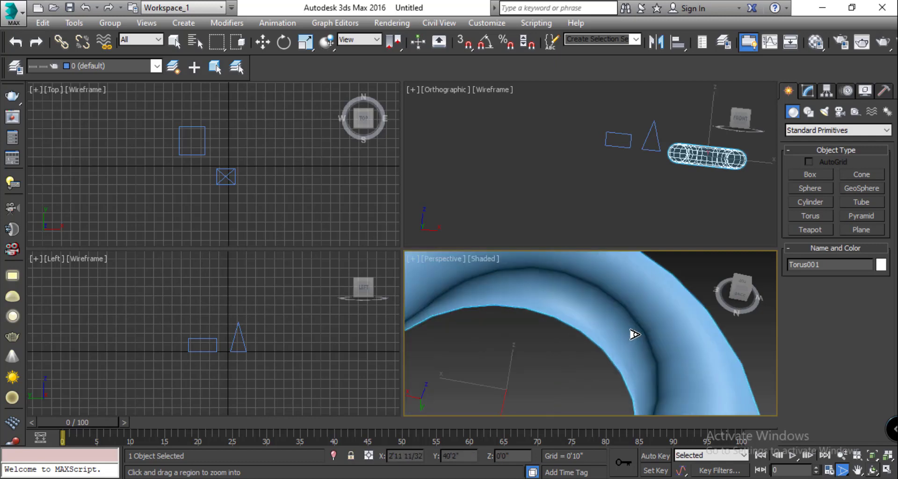
pyautogui.scroll(2, 634, 335)
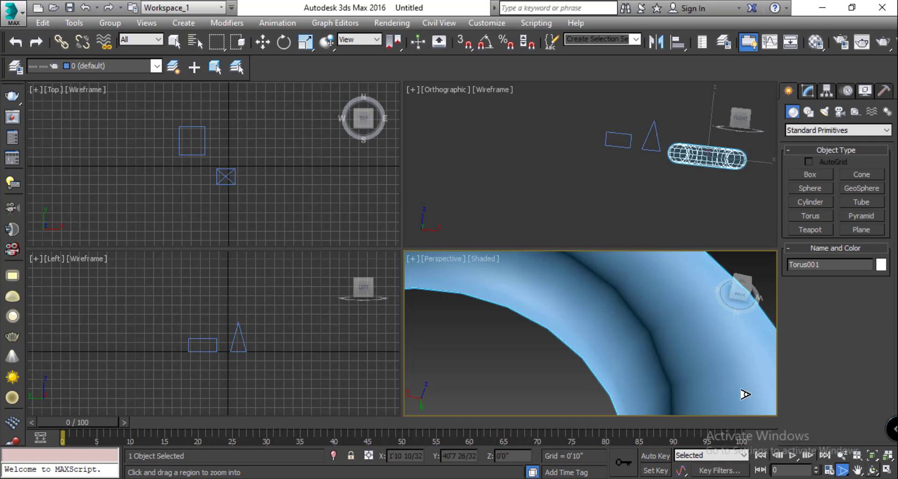
pyautogui.press('w')
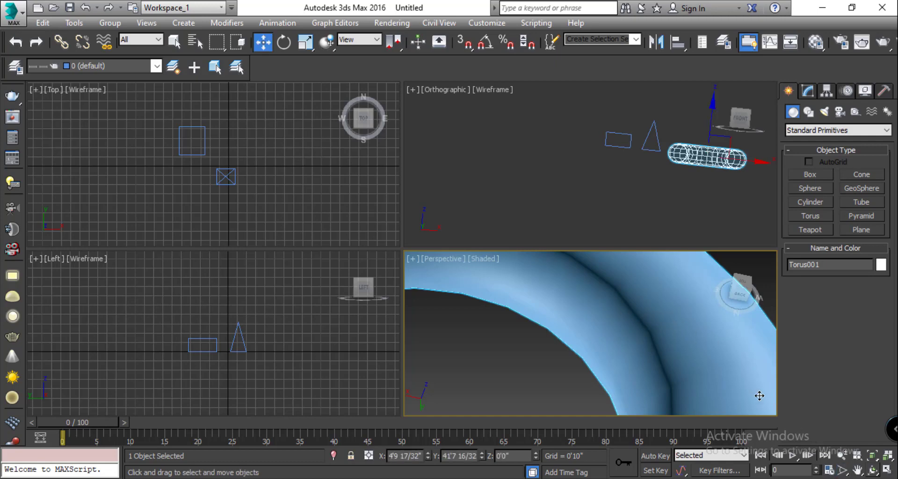
# Use Zoom All to zoom every view out until the whole torus fits in Perspective
pyautogui.click(860, 461)
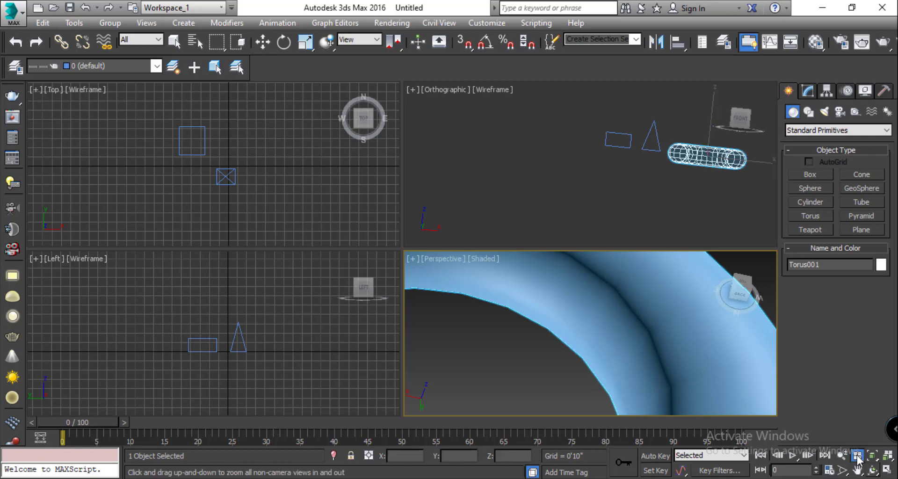
pyautogui.moveTo(645, 323)
pyautogui.mouseDown()
pyautogui.moveTo(645, 365)
pyautogui.moveTo(645, 323)
pyautogui.moveTo(638, 355)
pyautogui.moveTo(634, 307)
pyautogui.moveTo(631, 353)
pyautogui.moveTo(637, 298)
pyautogui.moveTo(639, 351)
pyautogui.moveTo(641, 301)
pyautogui.moveTo(650, 350)
pyautogui.moveTo(650, 308)
pyautogui.moveTo(650, 342)
pyautogui.moveTo(650, 334)
pyautogui.mouseUp()
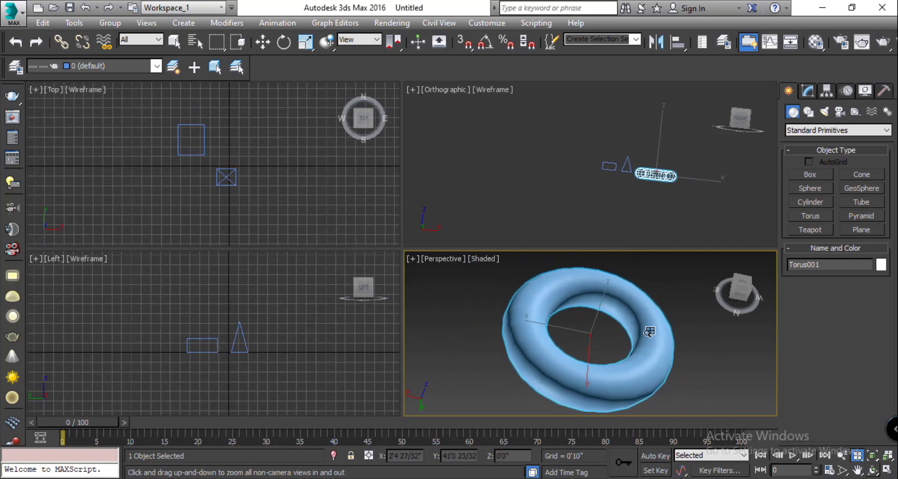
pyautogui.press('w')
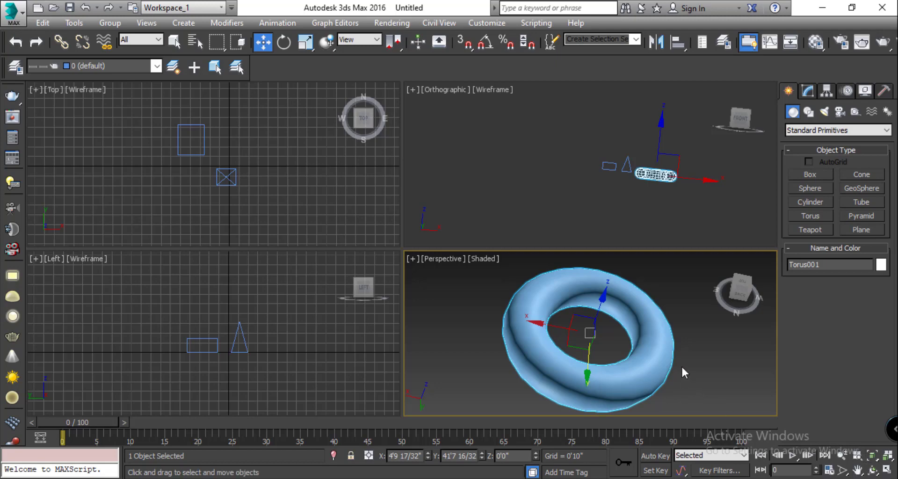
# Fit the selected torus to the Perspective view, then fit all objects in the Orthographic view
pyautogui.click(873, 456)
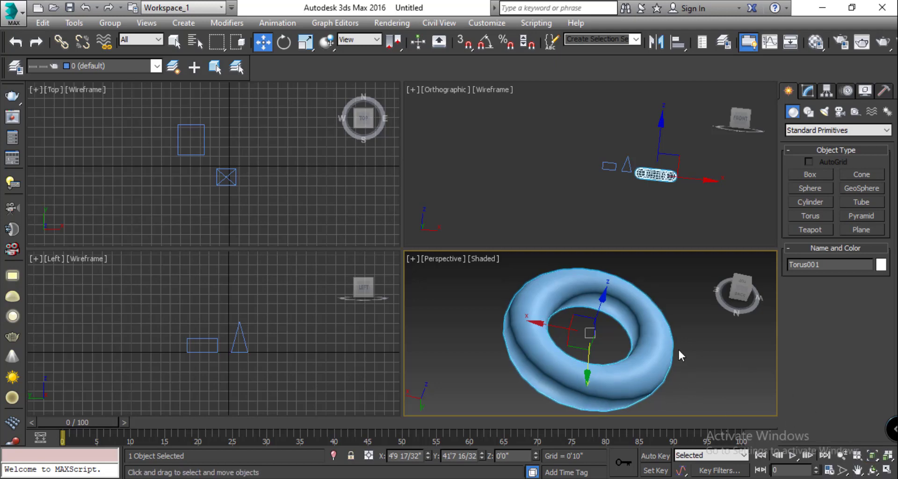
pyautogui.scroll(-5, 678, 348)
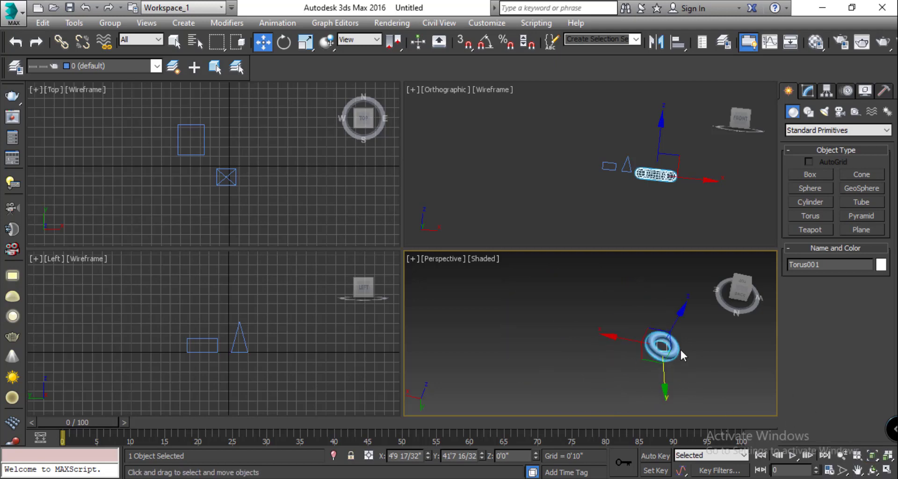
pyautogui.click(872, 458)
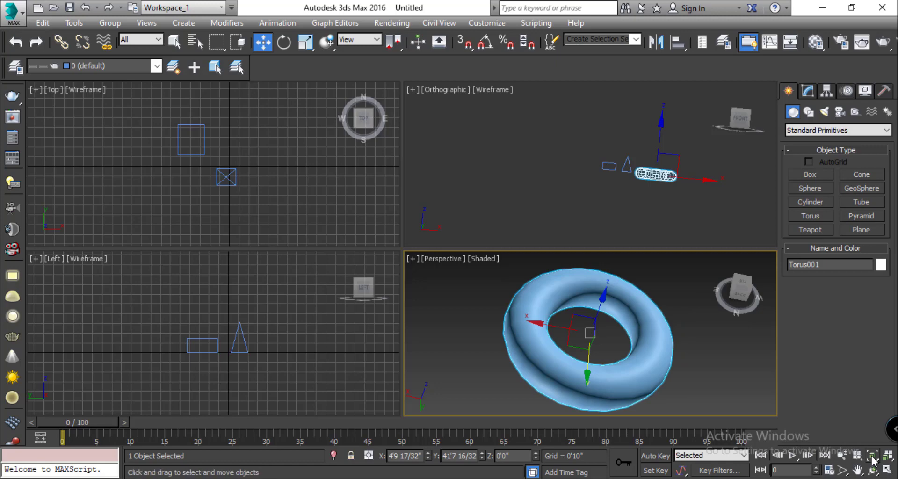
pyautogui.click(560, 181)
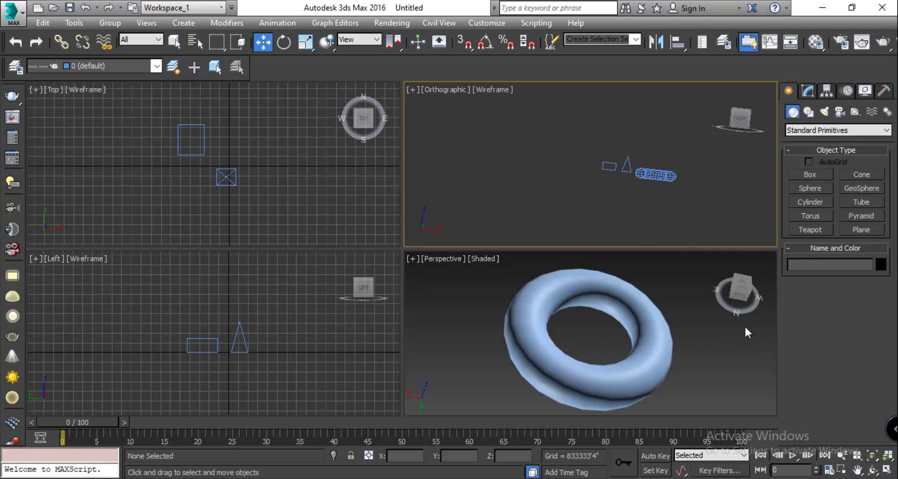
pyautogui.click(875, 458)
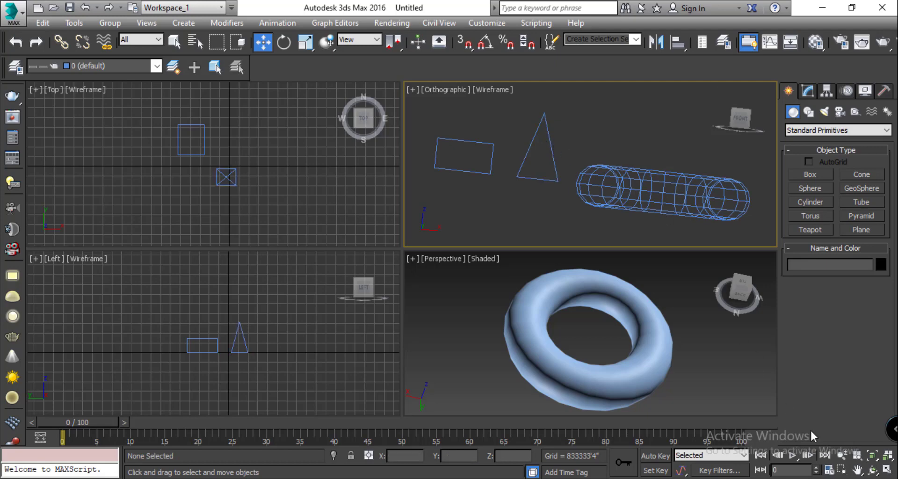
# Zoom extents all viewports, then maximize and restore the Perspective view with Alt+W
pyautogui.click(889, 458)
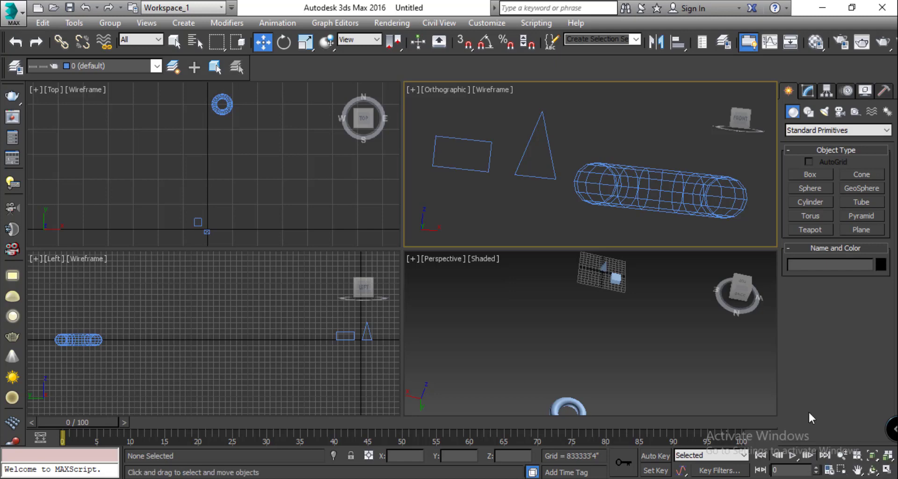
pyautogui.click(727, 369)
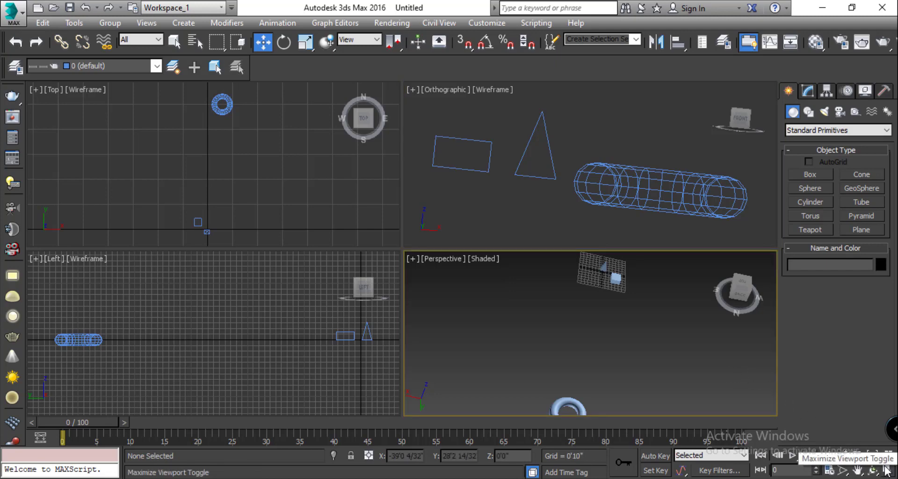
pyautogui.hotkey('alt', 'w')
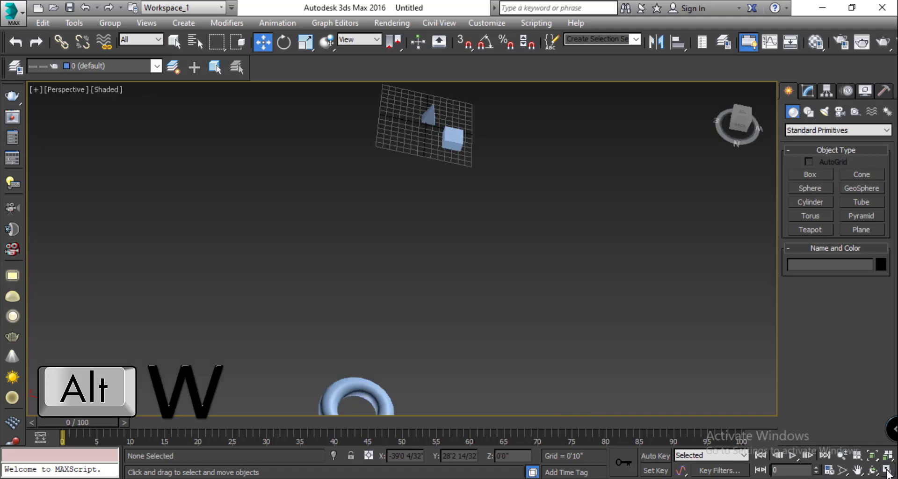
pyautogui.hotkey('alt', 'w')
pyautogui.hotkey('alt', 'w')
pyautogui.hotkey('alt', 'w')
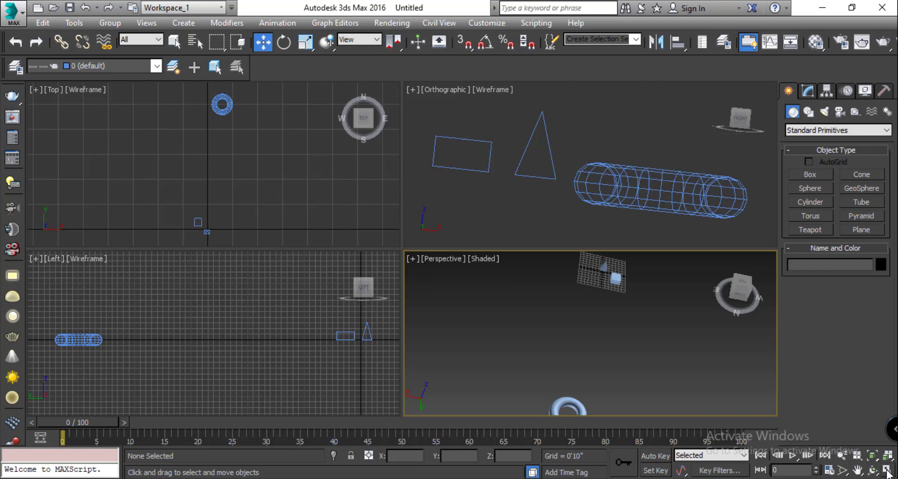
pyautogui.click(888, 473)
# Toggle Maximize Viewport back to the four-view layout, activate Perspective, and open the Customize menu
pyautogui.click(888, 472)
pyautogui.click(887, 472)
pyautogui.click(887, 473)
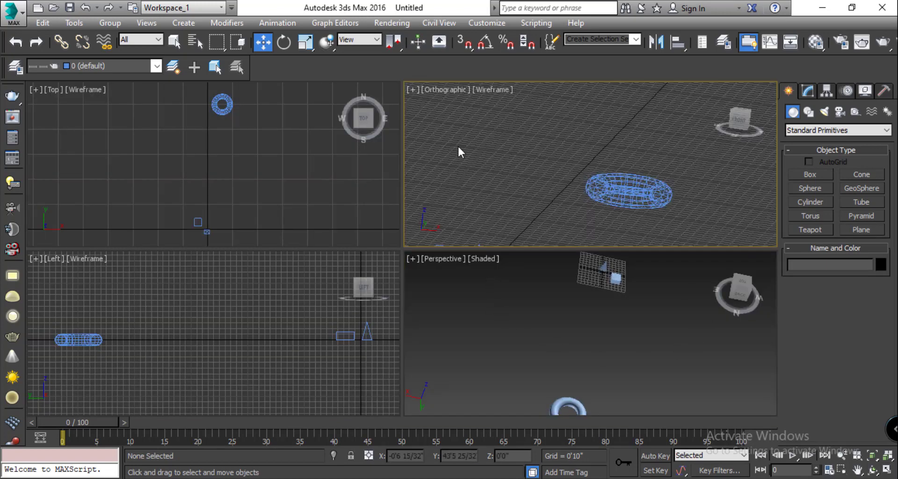
pyautogui.click(534, 315)
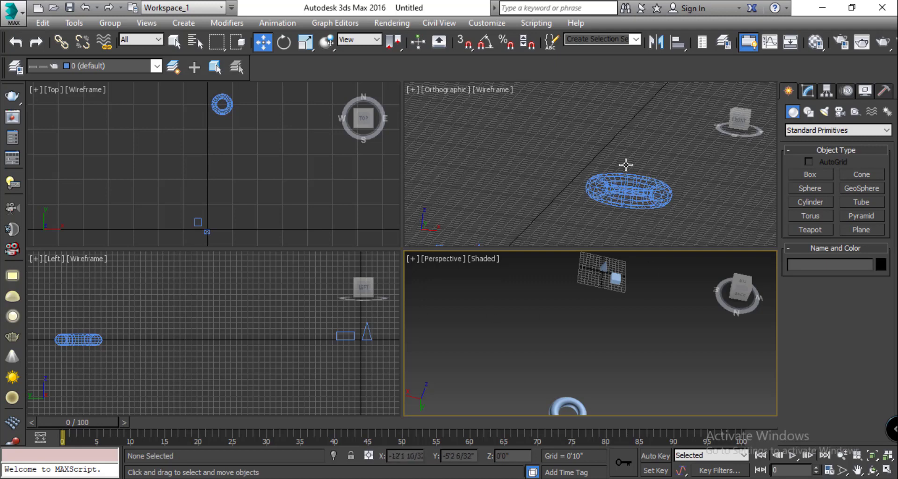
pyautogui.click(493, 23)
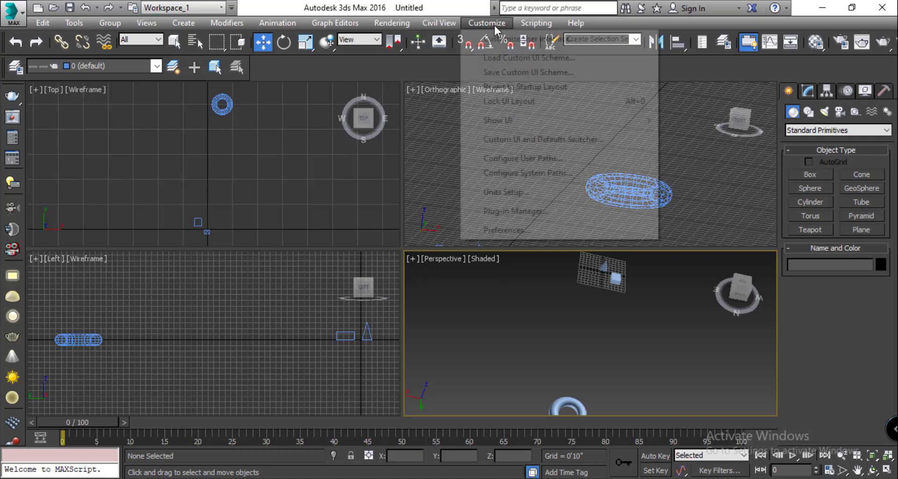
# Review the Customize User Interface mouse settings, then pan Perspective and orbit the Orthographic view around the torus
pyautogui.click(515, 39)
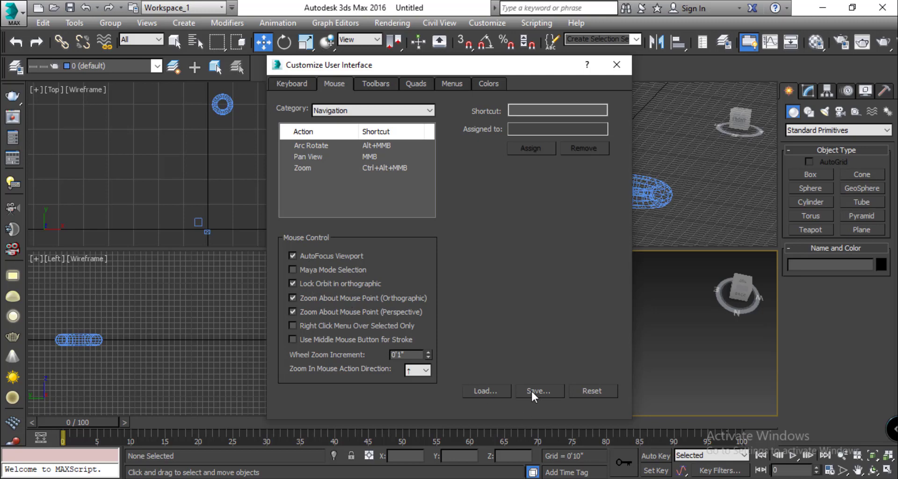
pyautogui.click(617, 64)
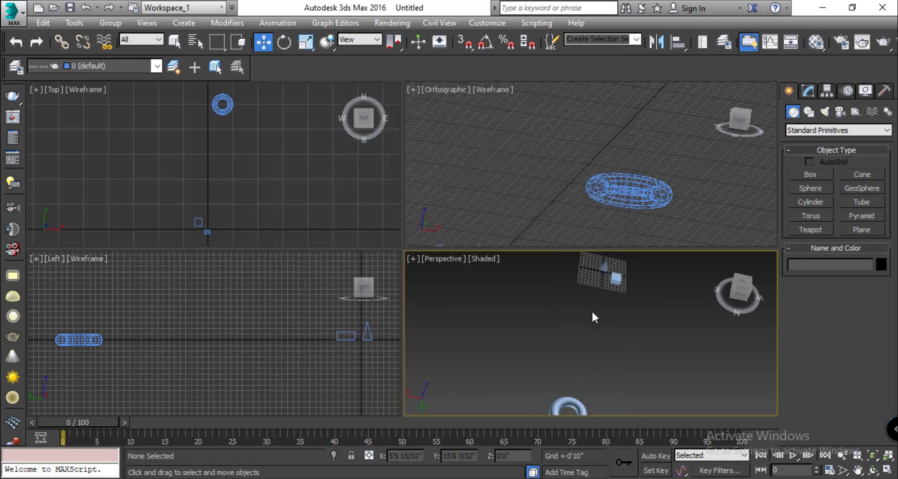
pyautogui.moveTo(607, 349); pyautogui.dragTo(577, 333, button='middle')
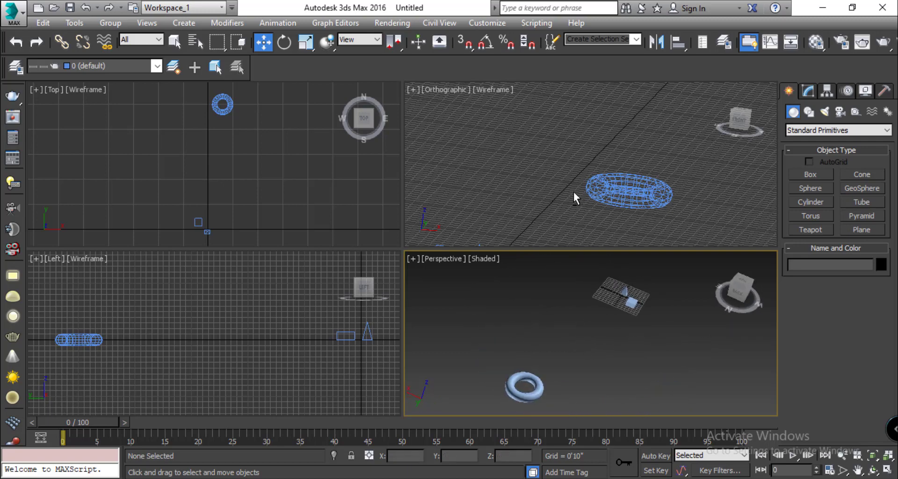
pyautogui.moveTo(573, 191)
pyautogui.keyDown('alt'); pyautogui.mouseDown(button='middle')
pyautogui.moveTo(641, 202)
pyautogui.moveTo(573, 207)
pyautogui.mouseUp(button='middle'); pyautogui.keyUp('alt')
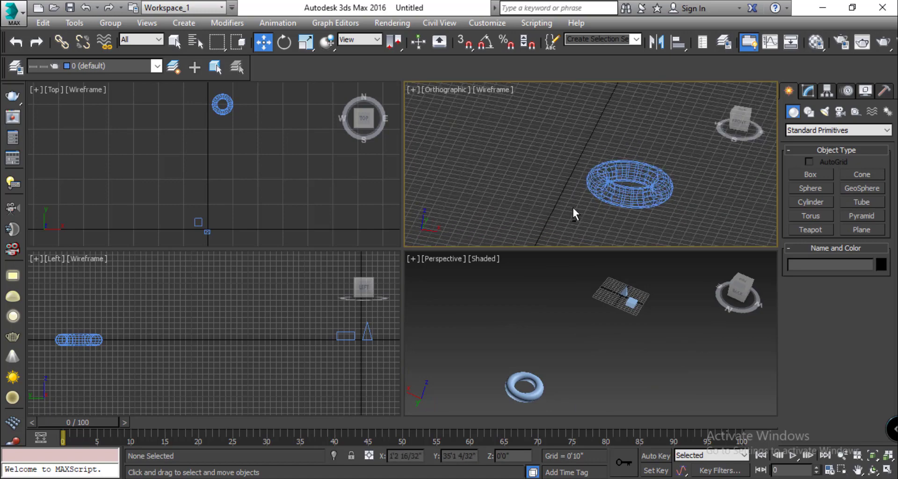
# Reopen Customize User Interface to check the mouse navigation shortcuts again, then close it
pyautogui.click(487, 23)
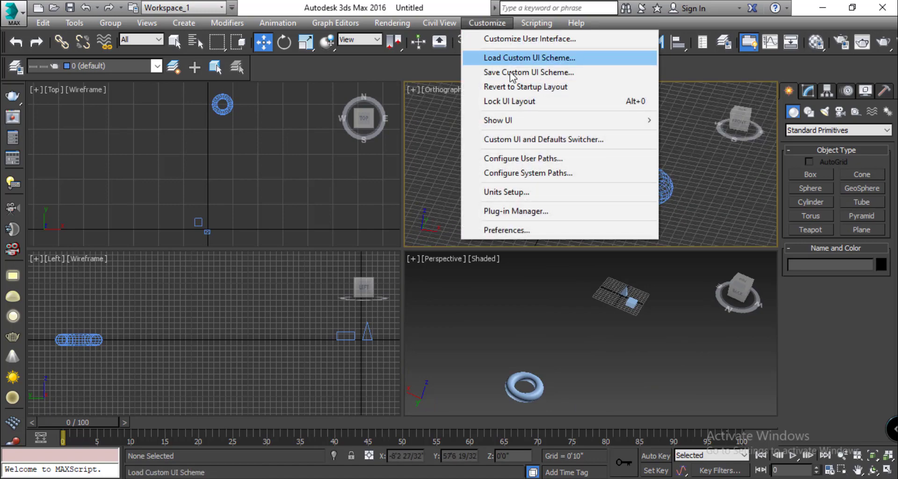
pyautogui.click(515, 39)
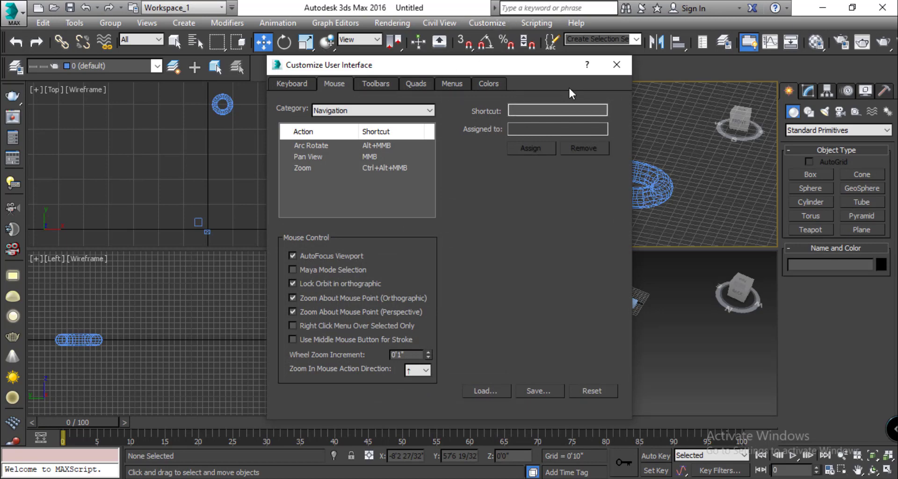
pyautogui.click(617, 64)
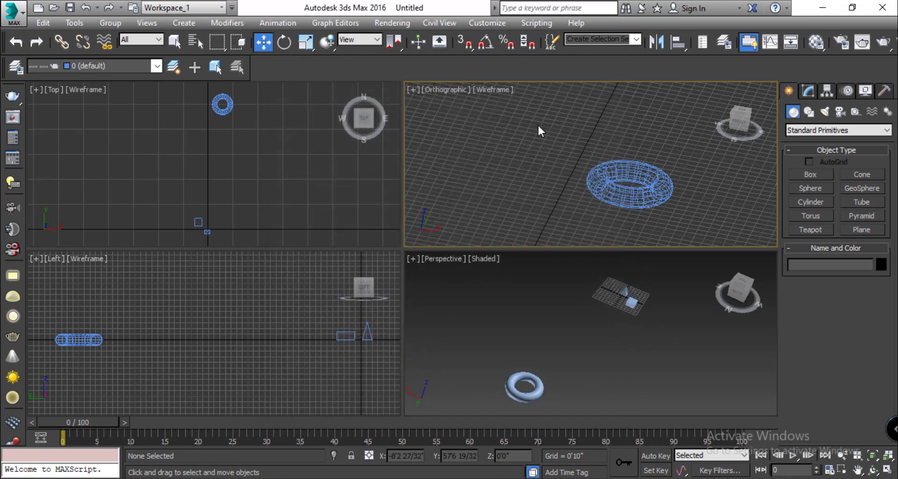
# Switch the top-right viewport to Front with F, activate Top and Left, and orbit Perspective slightly
pyautogui.press('f')
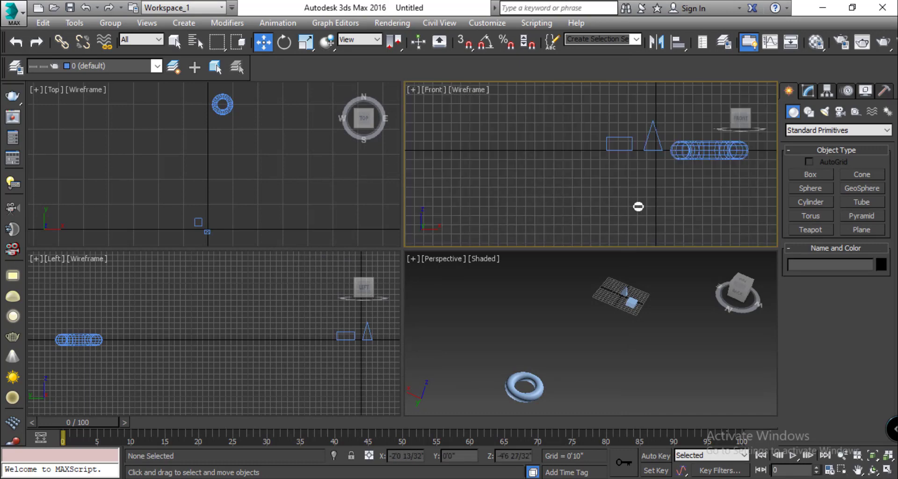
pyautogui.click(274, 193)
pyautogui.click(222, 282)
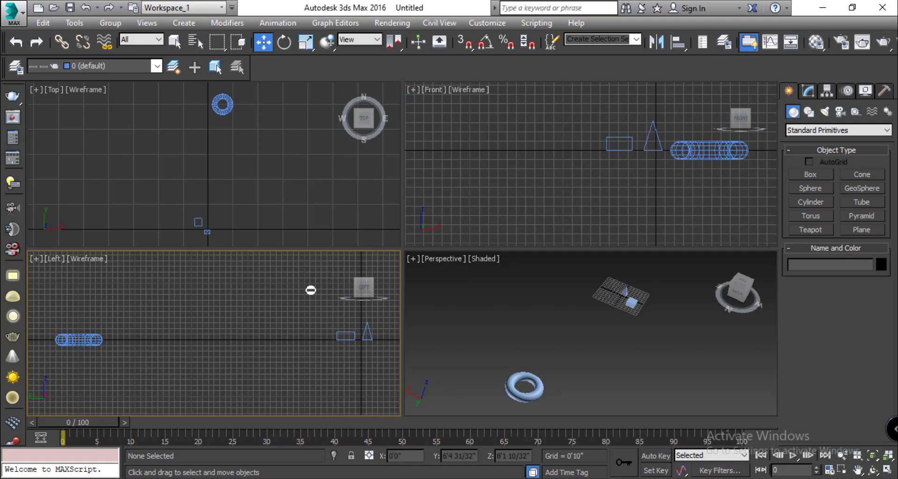
pyautogui.keyDown('alt'); pyautogui.moveTo(543, 299); pyautogui.dragTo(551, 315, button='middle'); pyautogui.keyUp('alt')
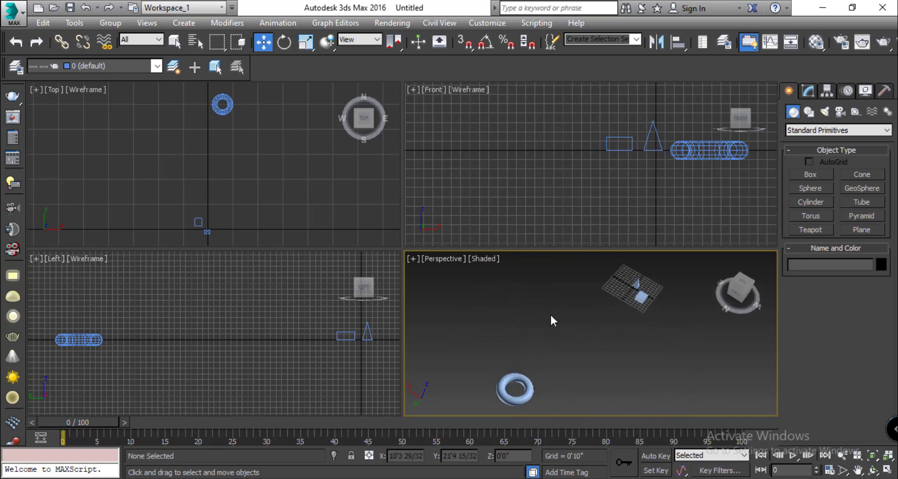